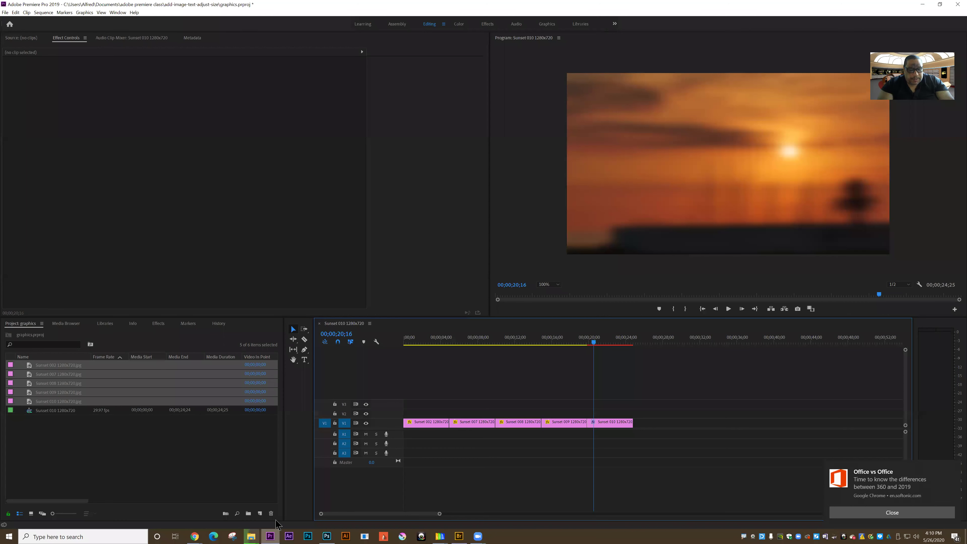
Switch from Chrome back to the Premiere Pro window with the five sunset clips on the timeline
click(271, 535)
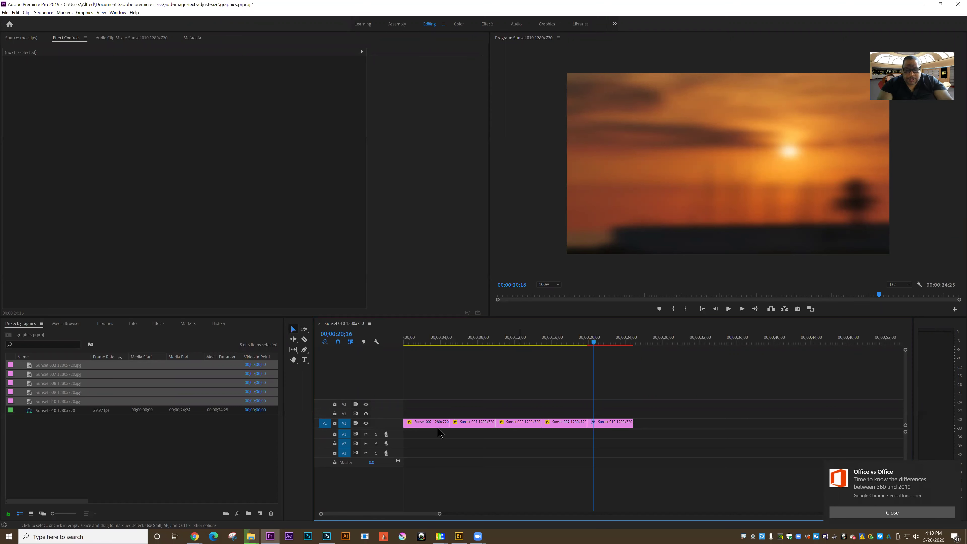
Replace the timeline clips with the five Sunset stills and return the playhead to 00;00;00;00
drag(424, 406, 634, 455)
key(Delete)
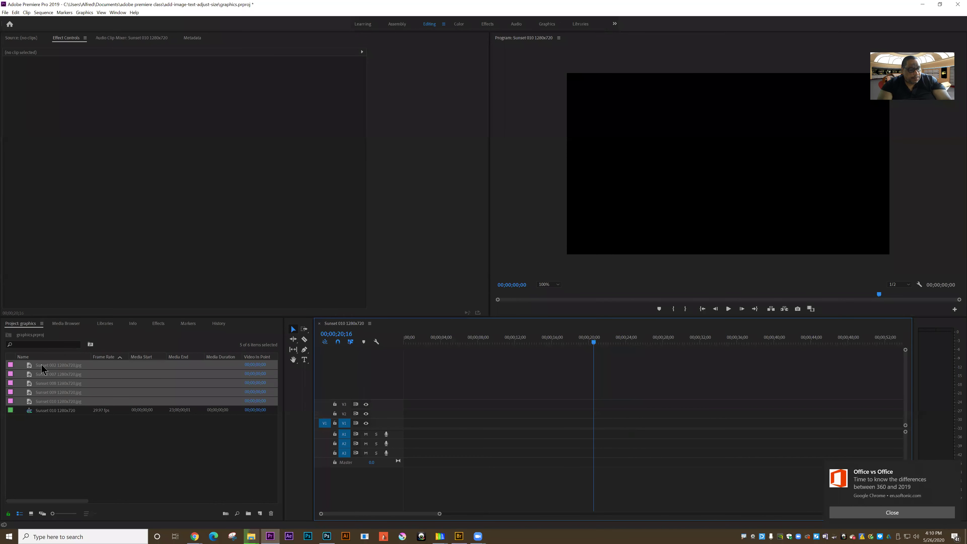
drag(57, 367, 65, 369)
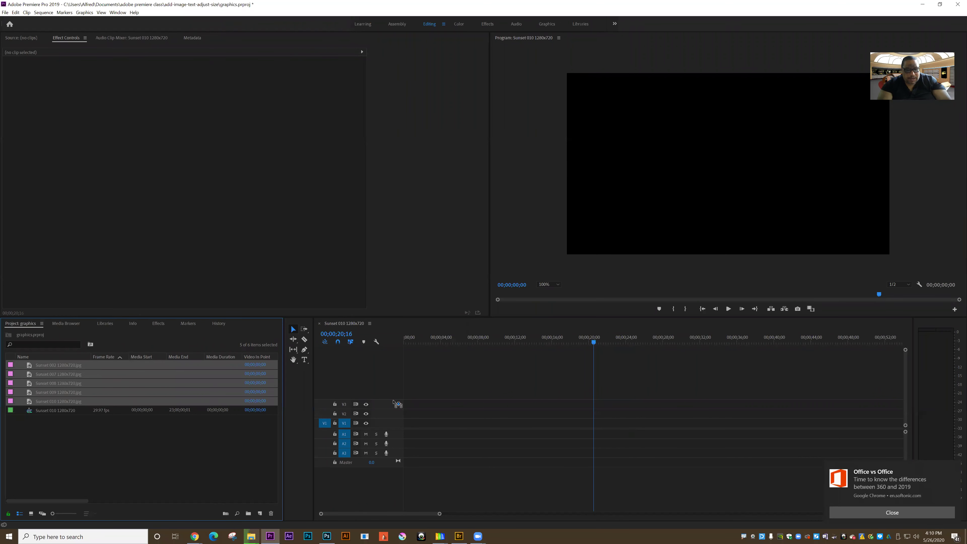
drag(395, 404, 410, 418)
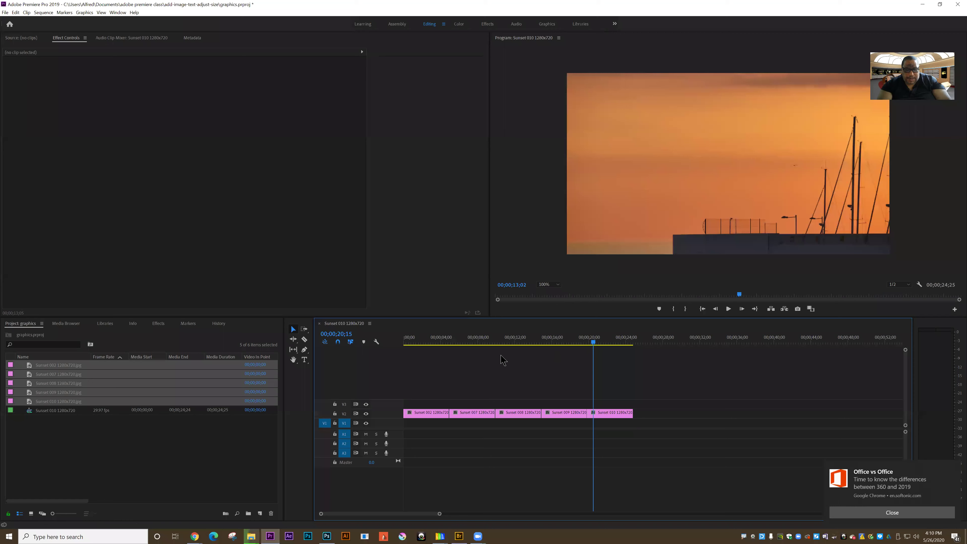
drag(455, 344, 399, 352)
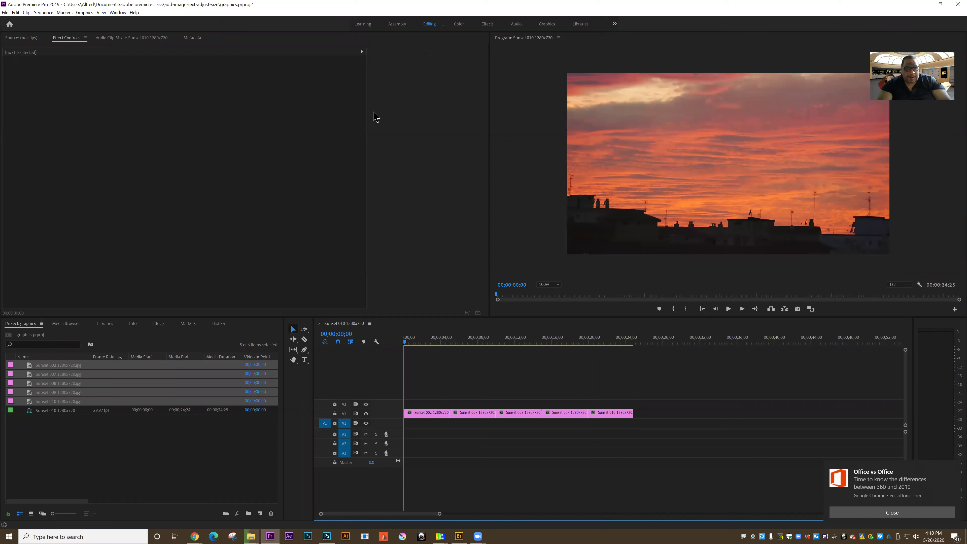
Apply a Cross Dissolve from Video Transitions > Dissolve between Sunset 002 and Sunset 007
click(157, 324)
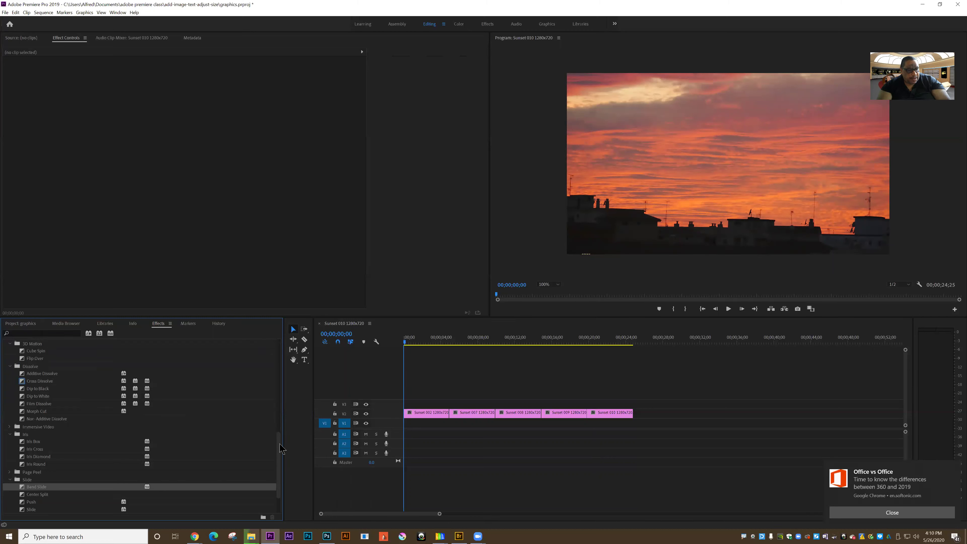
mouse_move(280, 448)
mouse_down()
mouse_move(282, 419)
mouse_move(284, 438)
mouse_up()
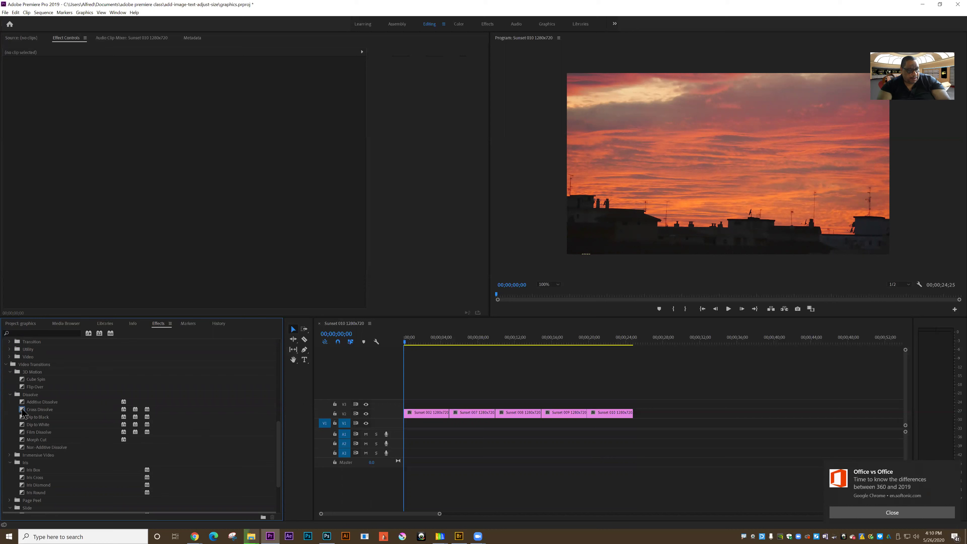
mouse_move(348, 406)
mouse_down()
mouse_move(460, 424)
mouse_move(455, 413)
mouse_move(463, 415)
mouse_up()
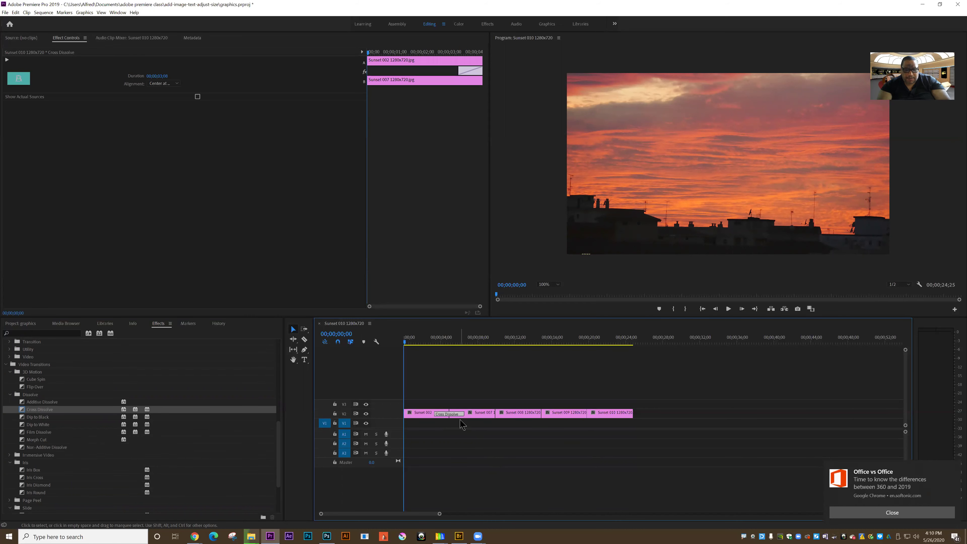
Preview the Cross Dissolve in the Program monitor from just into the sequence
drag(406, 341, 415, 342)
click(728, 308)
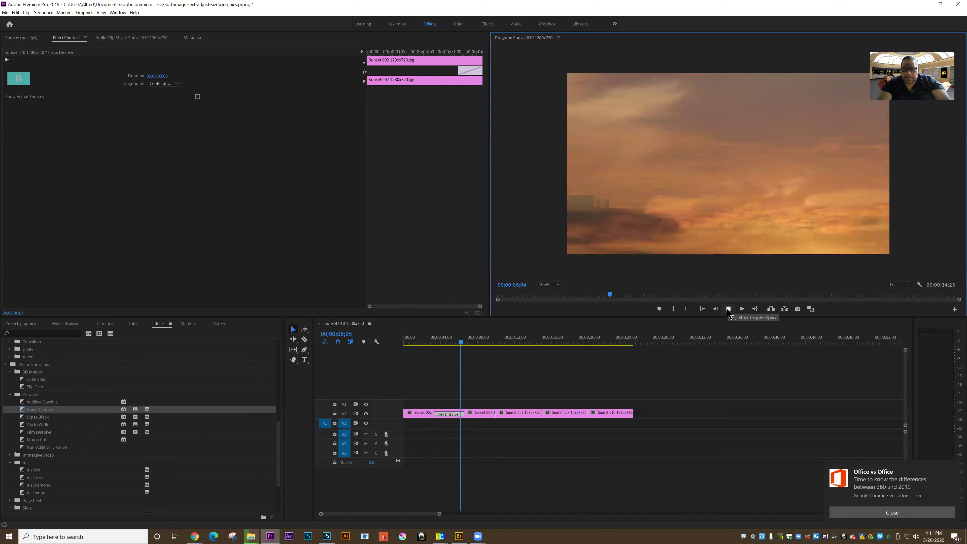
click(728, 308)
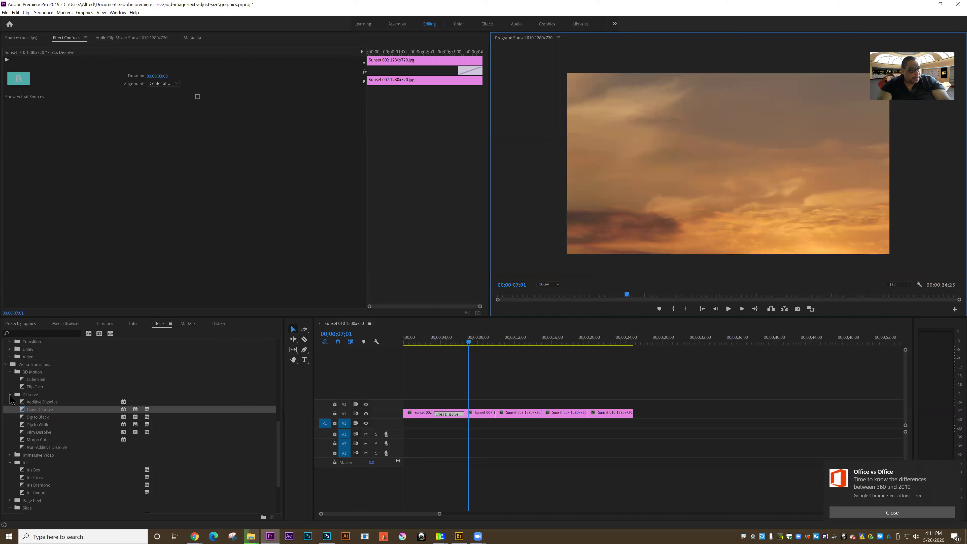
Apply a Dip to Black transition between Sunset 007 and Sunset 008
scroll(37, 395, down, 3)
scroll(35, 429, down, 1)
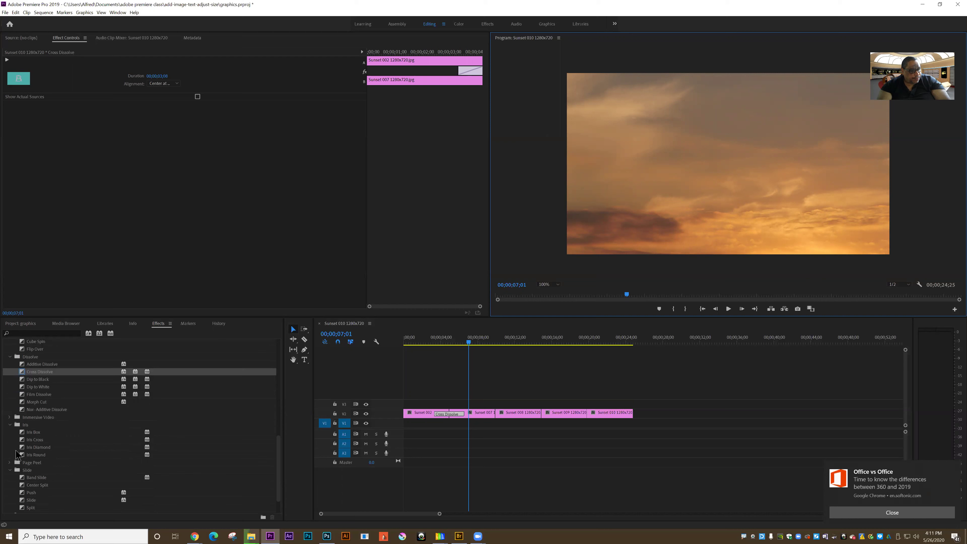
scroll(29, 466, down, 2)
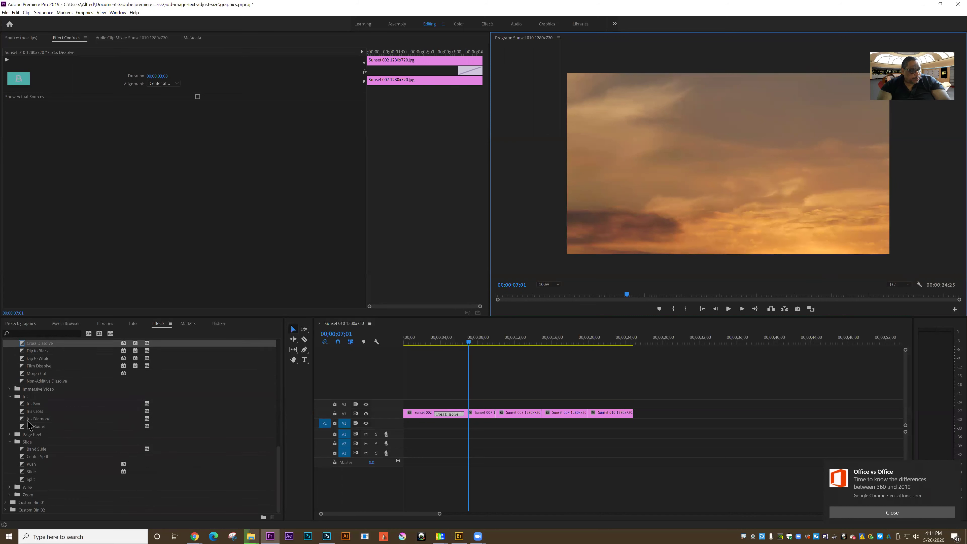
scroll(29, 424, up, 2)
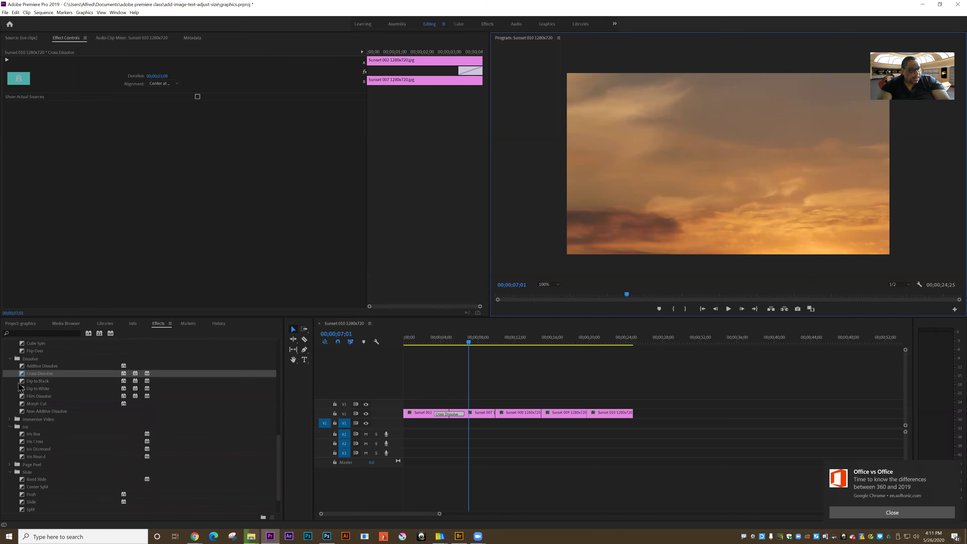
click(20, 382)
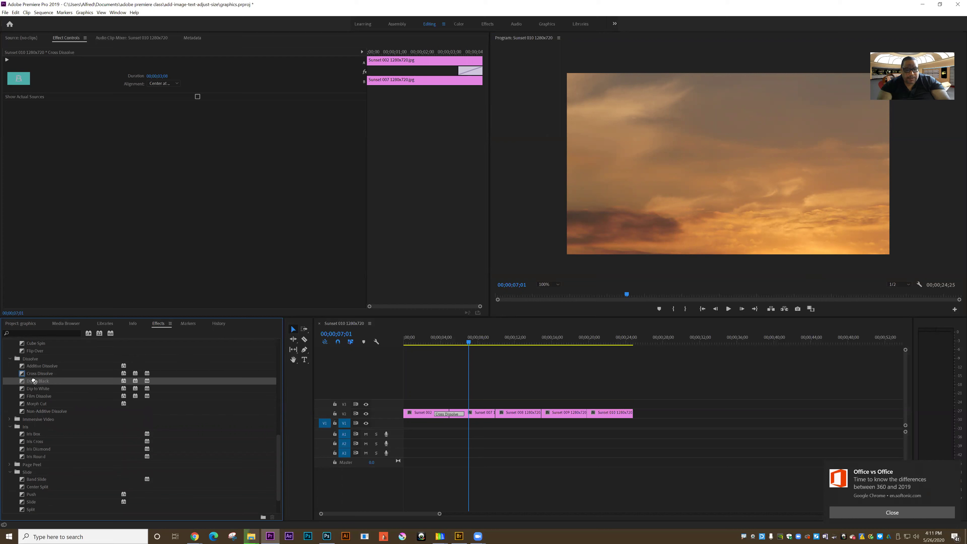
drag(34, 381, 496, 422)
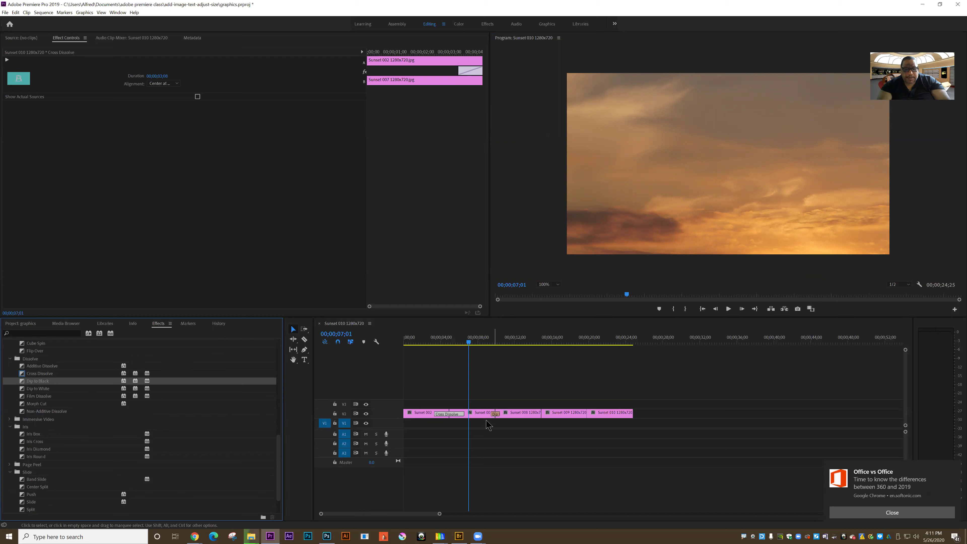
Play the sequence to watch the fade through black, then stop
key(space)
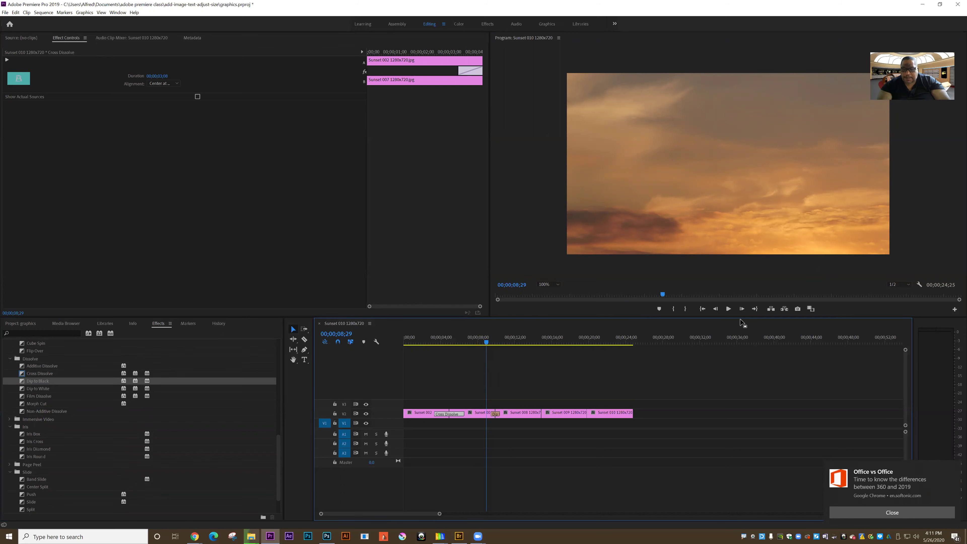
click(728, 309)
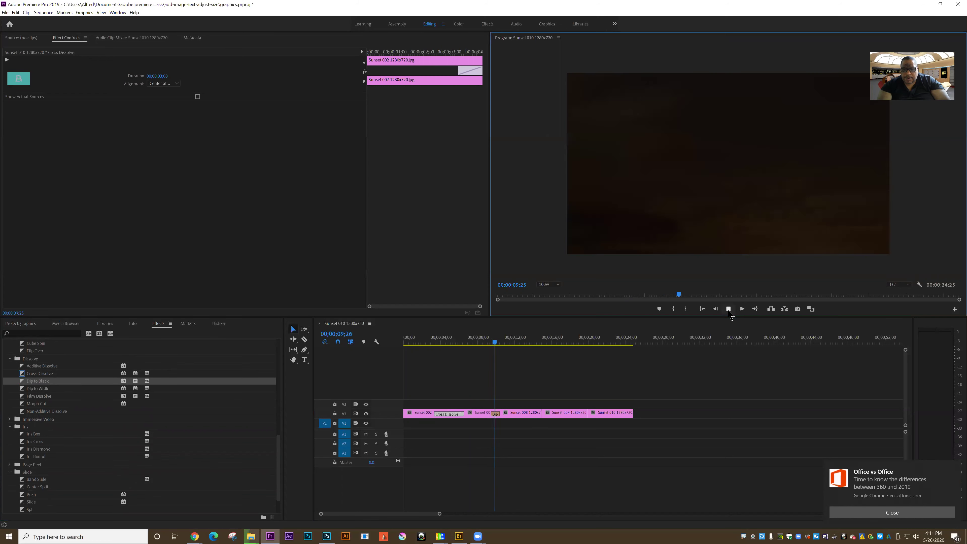
key(space)
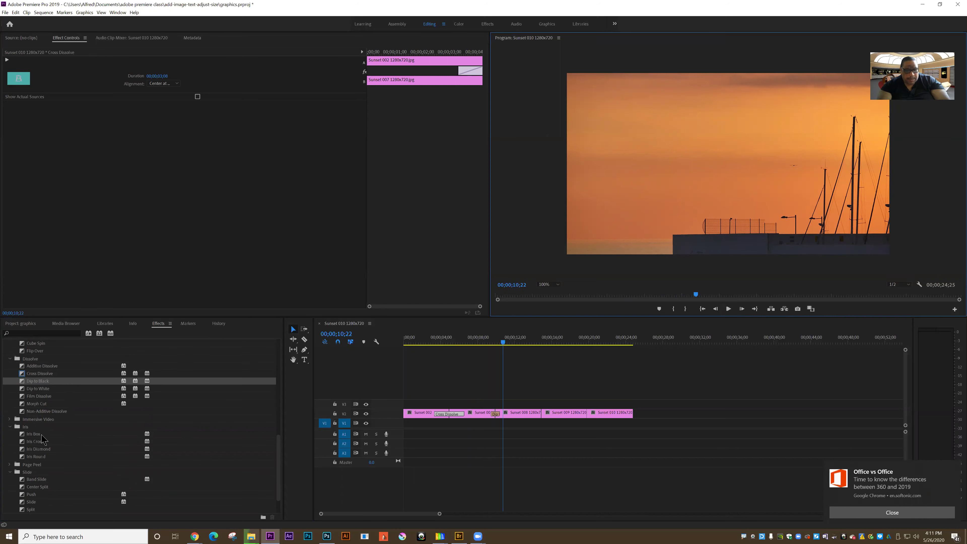
Place an Iris Box transition between Sunset 008 and Sunset 009 and play it once
click(24, 436)
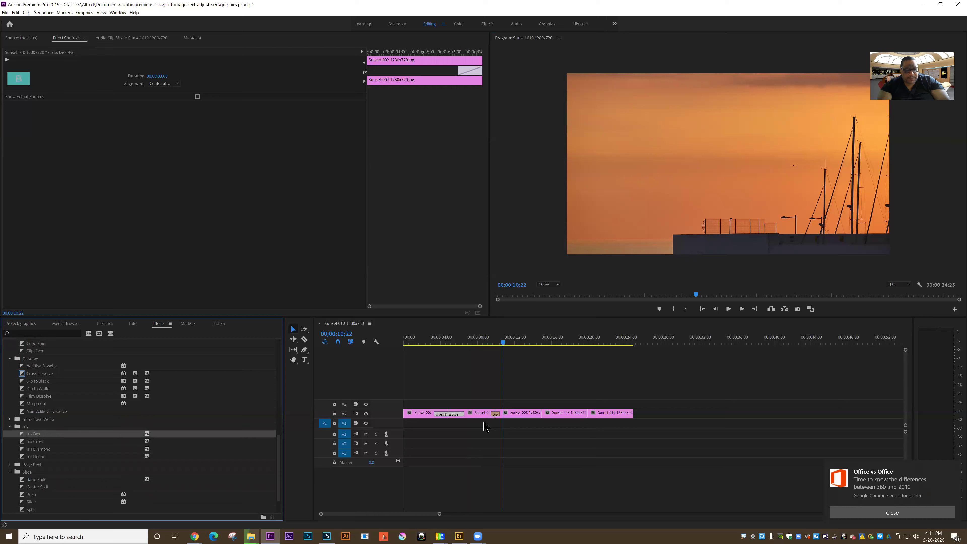
drag(486, 427, 541, 413)
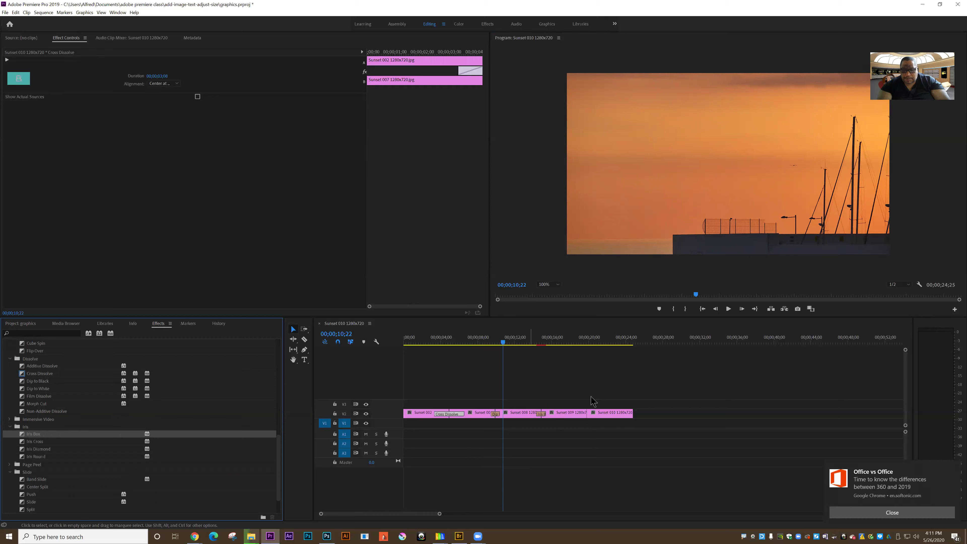
drag(505, 347, 530, 360)
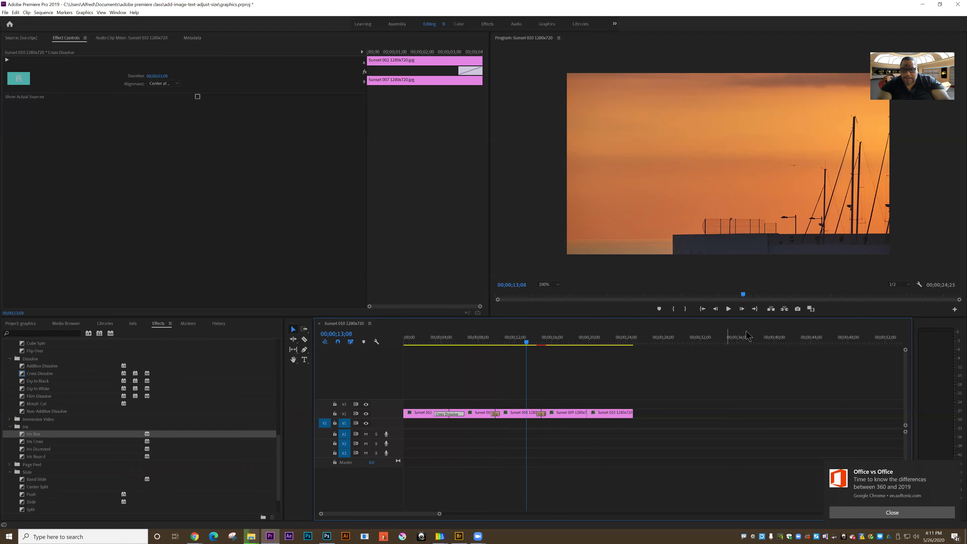
click(727, 309)
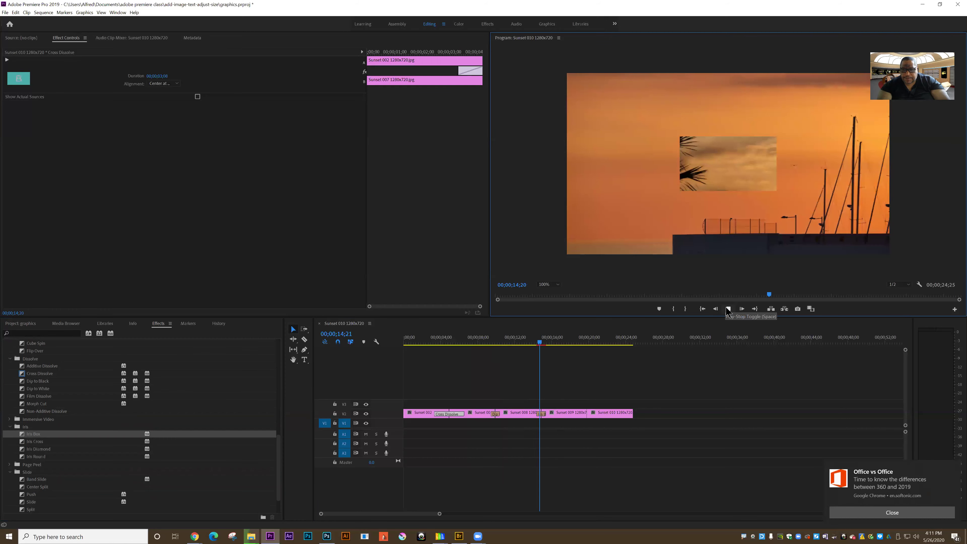
click(727, 309)
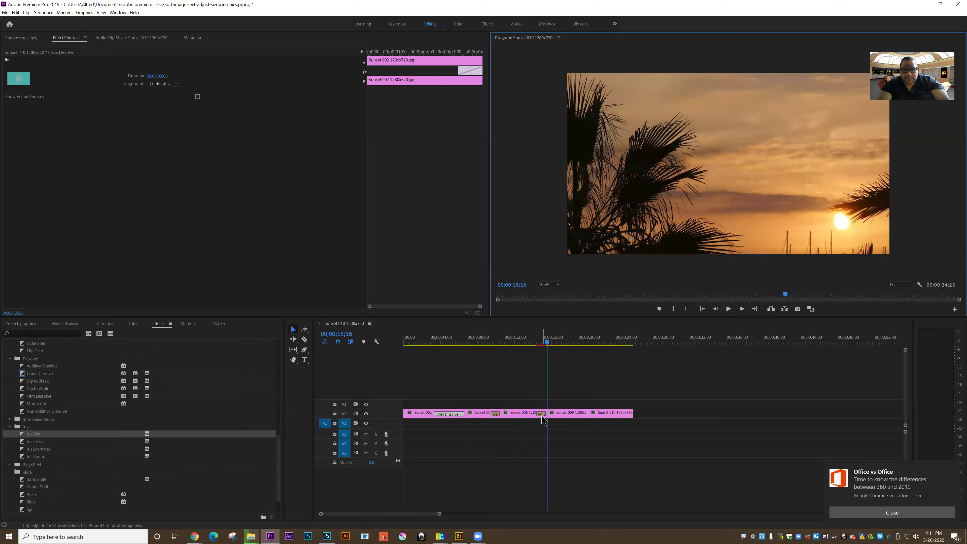
Lengthen the Iris Box transition and replay its rectangular wipe from just before it
click(540, 413)
drag(540, 413, 531, 413)
drag(552, 342, 523, 354)
click(728, 309)
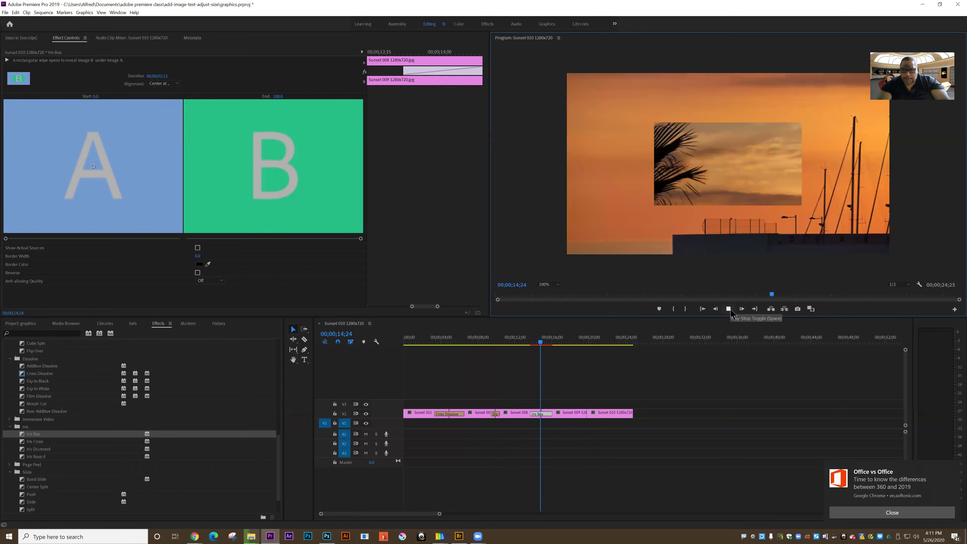
key(space)
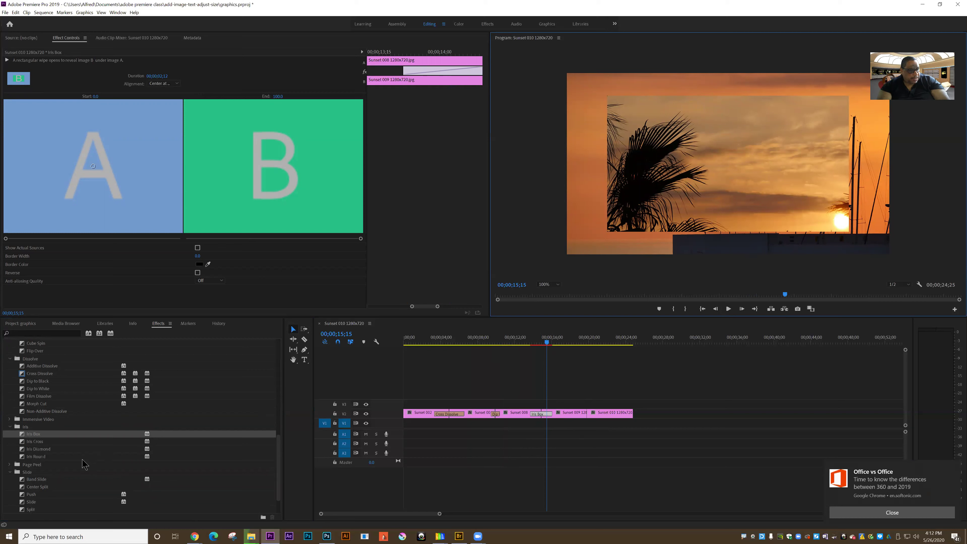
Apply a Band Slide transition between Sunset 009 and Sunset 010
scroll(84, 474, down, 2)
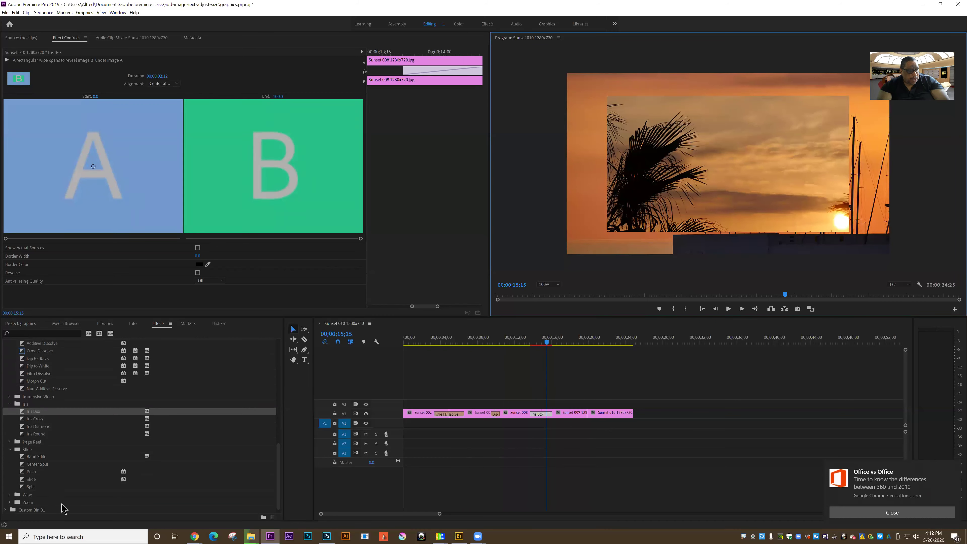
click(23, 456)
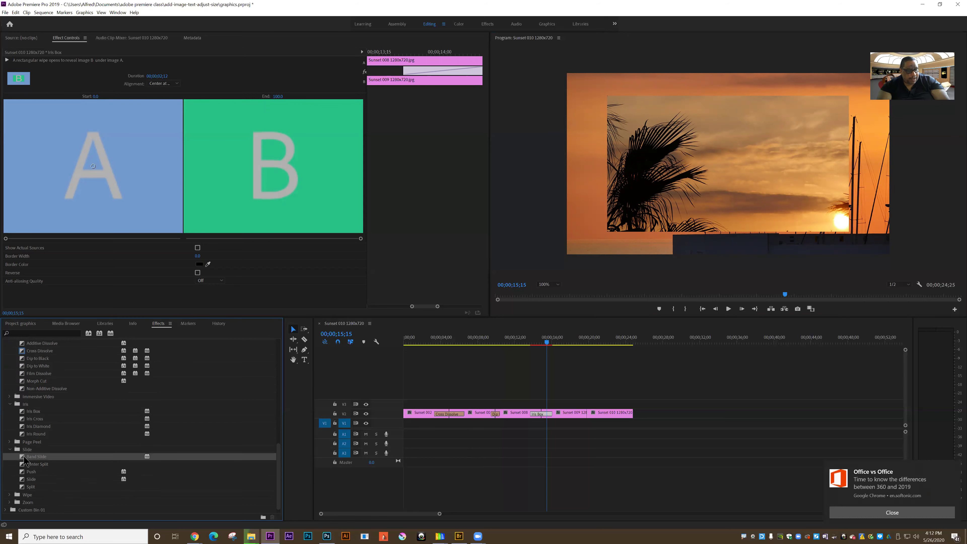
drag(413, 425, 588, 414)
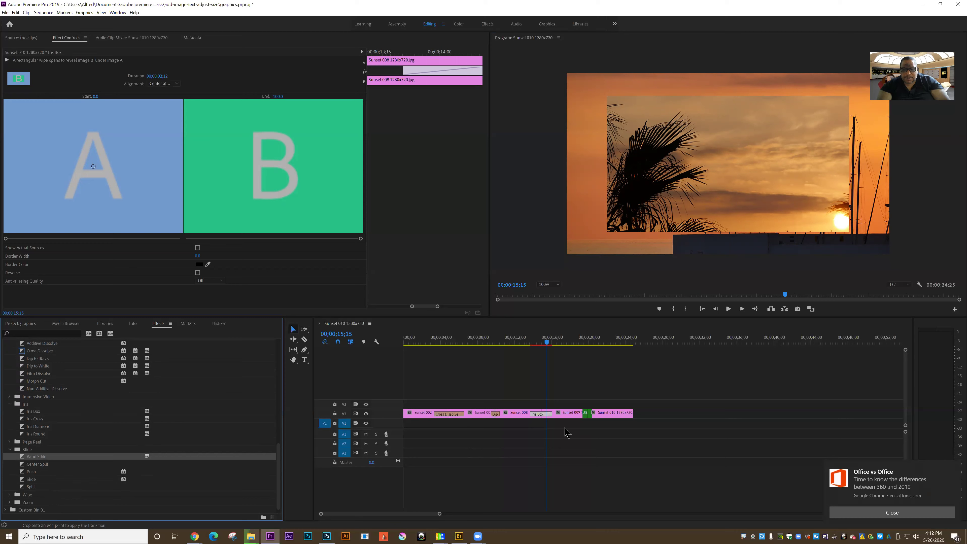
Preview the Band Slide from just before it, then move the playhead toward the sequence end
click(555, 342)
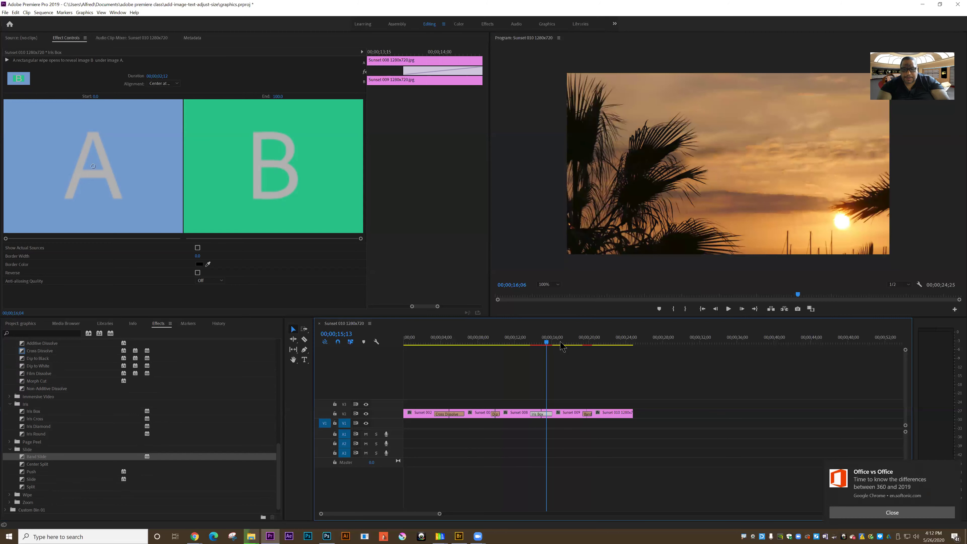
drag(578, 344, 576, 344)
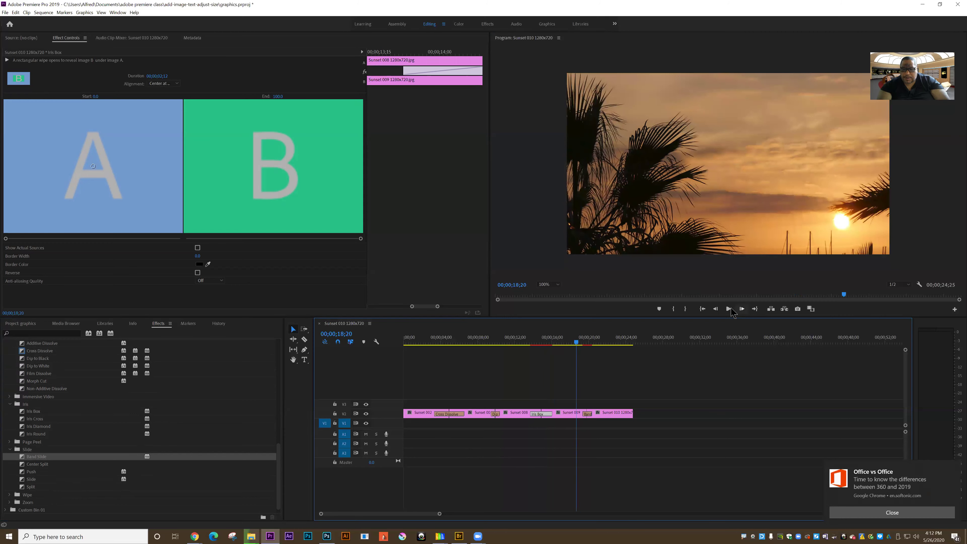
click(728, 309)
click(728, 309)
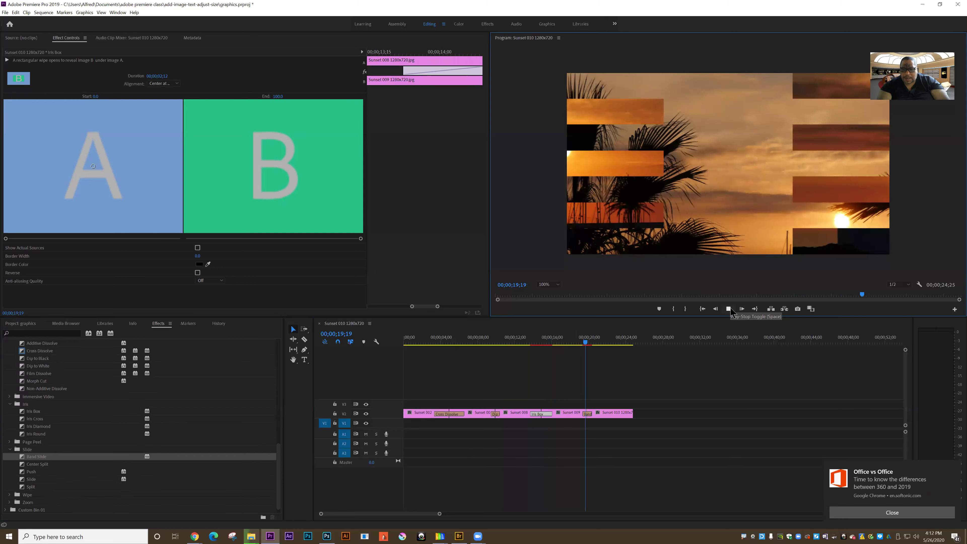
click(728, 309)
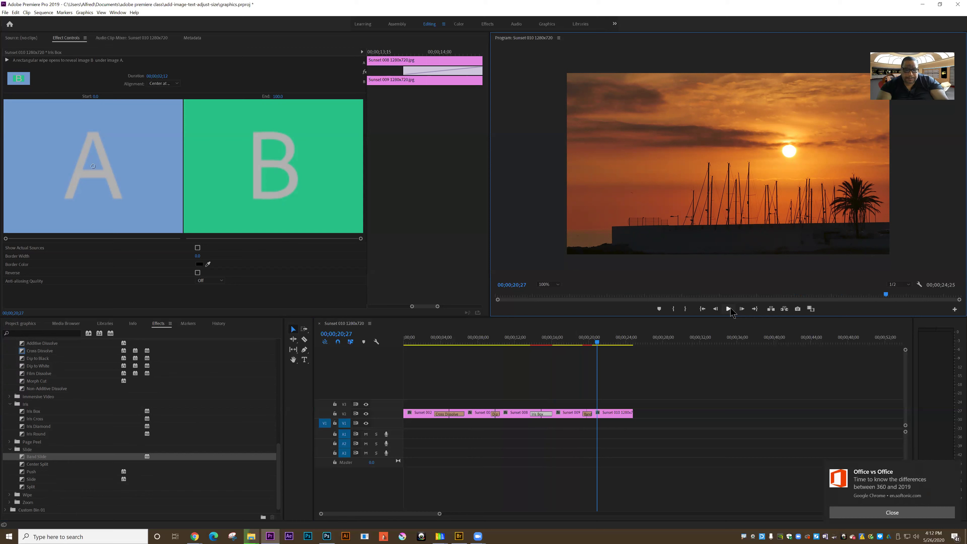
drag(599, 346, 607, 345)
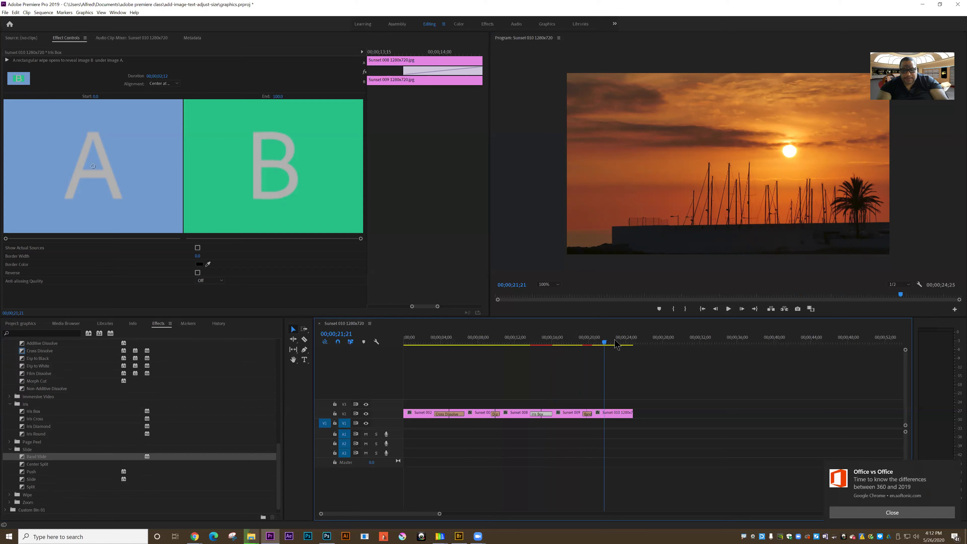
Add a Dip to Black to the end of Sunset 010
click(615, 342)
click(626, 345)
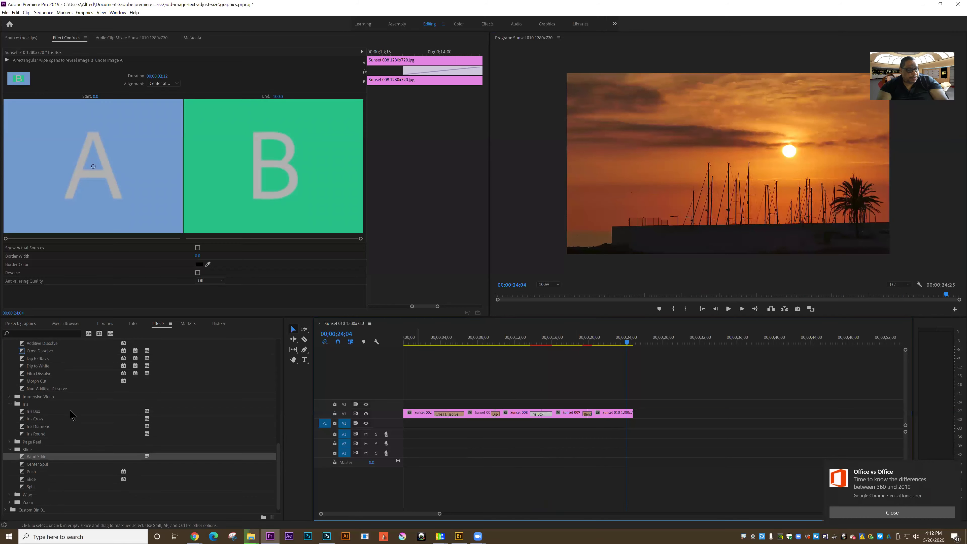
scroll(71, 413, up, 1)
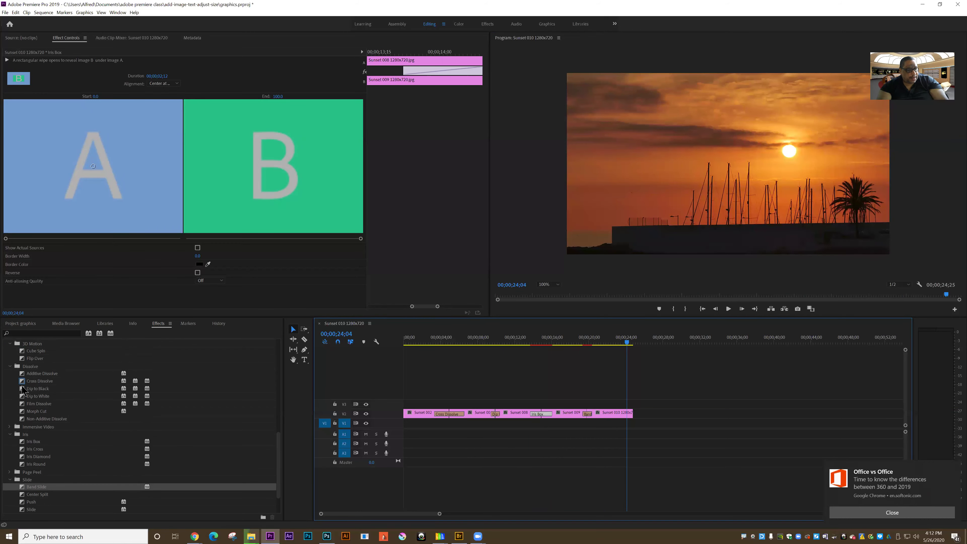
drag(23, 390, 627, 413)
Play the ending from just before the final fade to check it goes to black
click(620, 341)
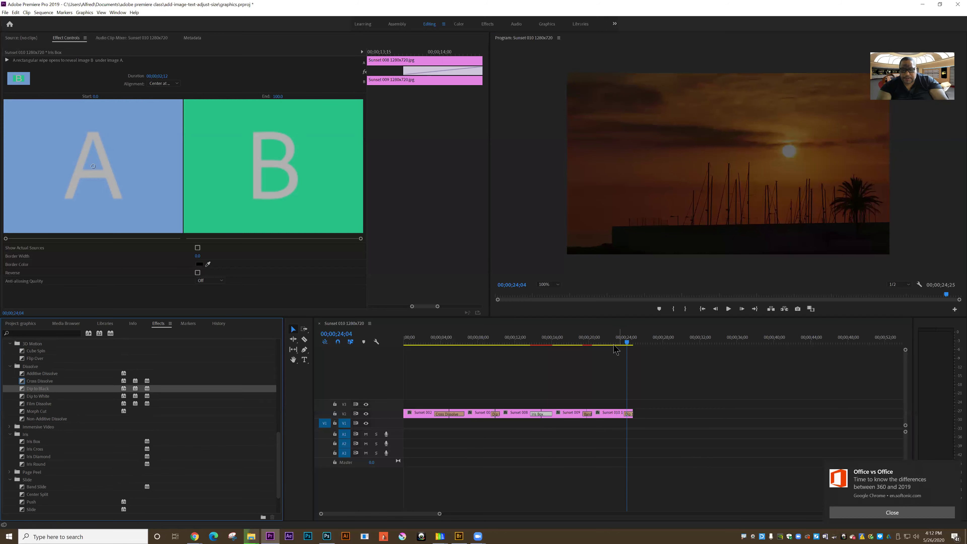
click(728, 309)
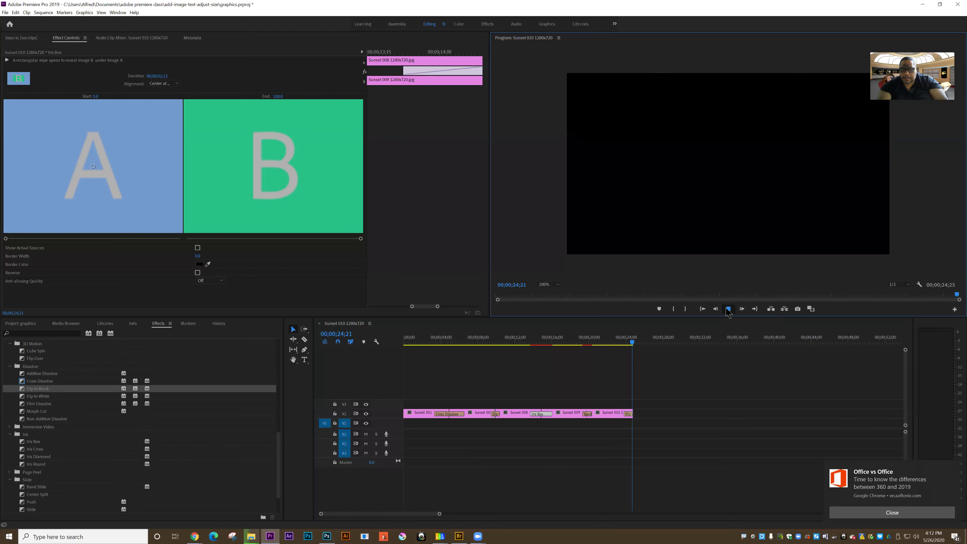
click(728, 309)
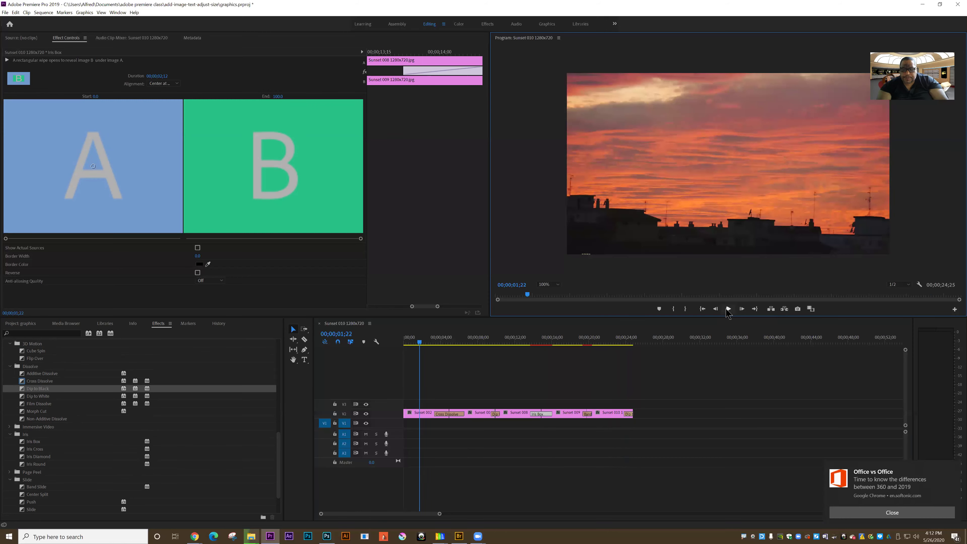